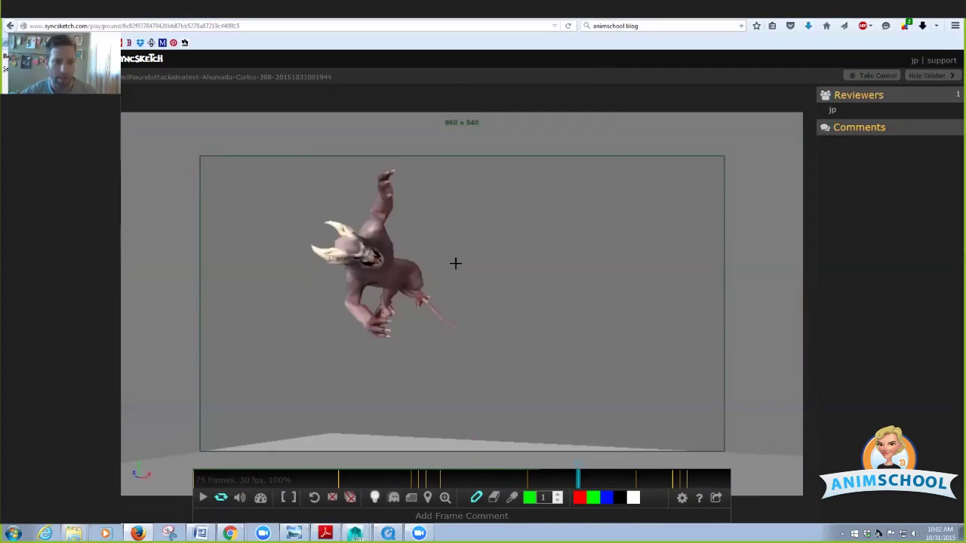
Draw a green arc along the creature's hip on the paused spin frame
{"action": "mouse_move", "coordinate": [394, 262]}
{"action": "left_mouse_down"}
{"action": "mouse_move", "coordinate": [427, 277]}
{"action": "mouse_move", "coordinate": [377, 313]}
{"action": "left_mouse_up"}
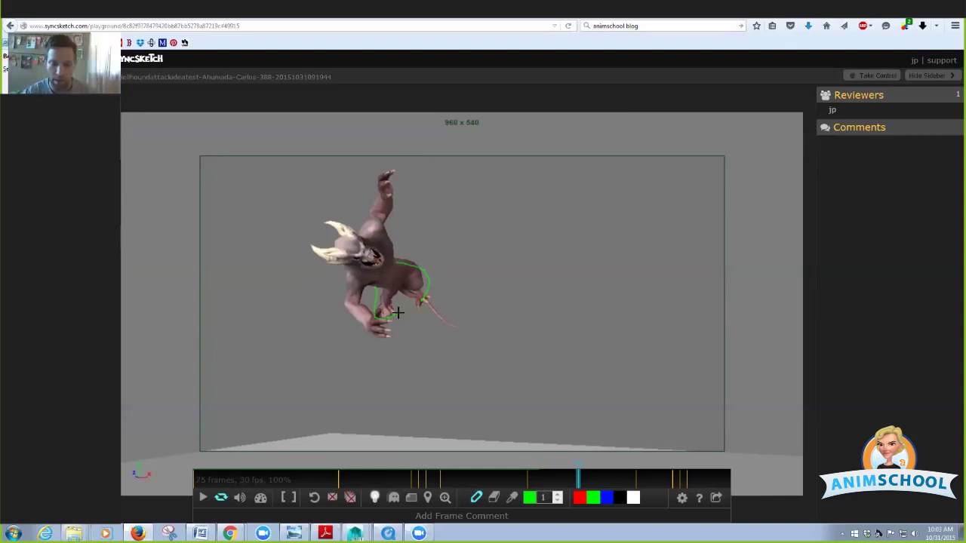
Step back and forth through the spin frames with the arrow keys, stopping on the raised-arm pose
{"action": "key", "text": "Right"}
{"action": "key", "text": "Right"}
{"action": "key", "text": "Right"}
{"action": "key", "text": "Right"}
{"action": "key", "text": "Right"}
{"action": "key", "text": "Right"}
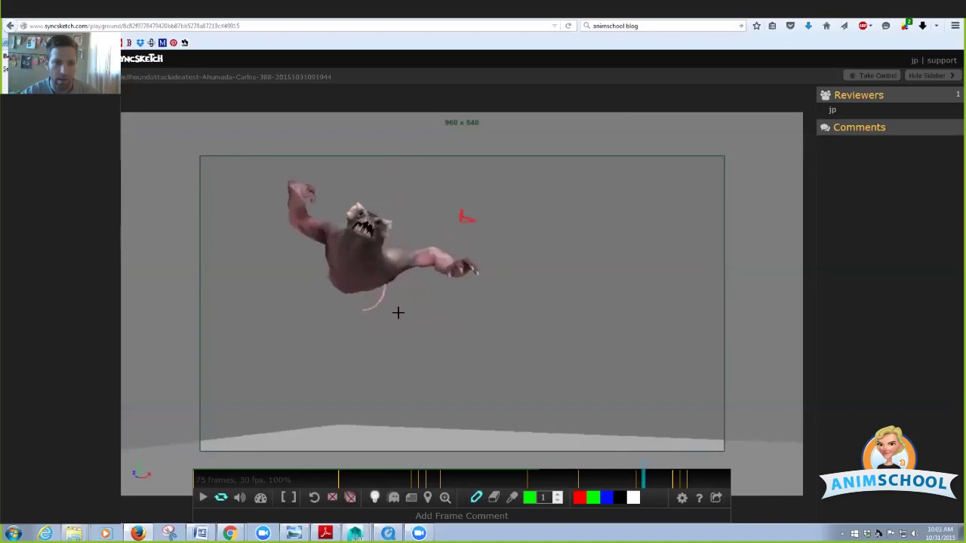
{"action": "key", "text": "Left"}
{"action": "key", "text": "Left"}
{"action": "key", "text": "Left"}
{"action": "key", "text": "Left"}
{"action": "key", "text": "Left"}
{"action": "key", "text": "Left"}
{"action": "key", "text": "Left"}
{"action": "key", "text": "Left"}
{"action": "key", "text": "Left"}
{"action": "key", "text": "Left"}
{"action": "key", "text": "Left"}
{"action": "key", "text": "Left"}
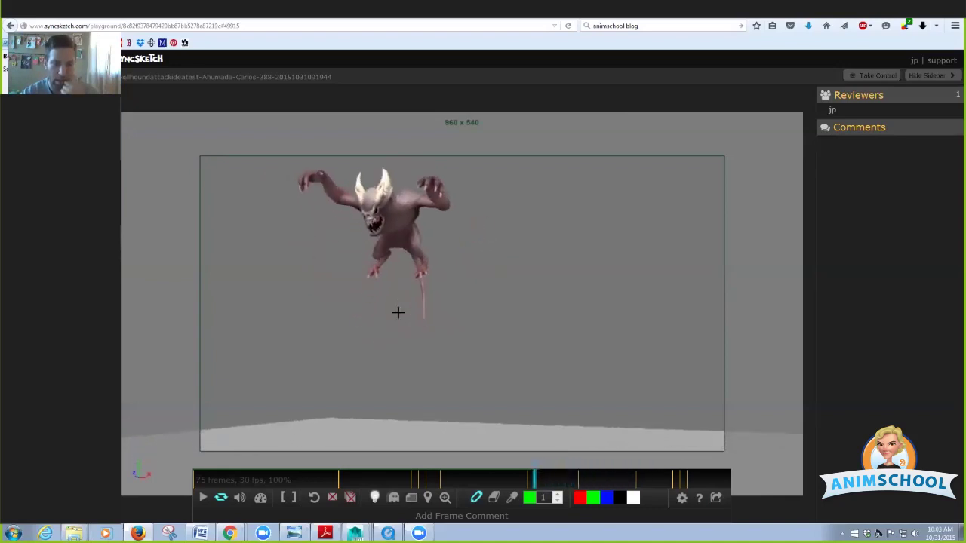
{"action": "key", "text": "Right"}
{"action": "key", "text": "Right"}
{"action": "key", "text": "Right"}
{"action": "key", "text": "Right"}
{"action": "key", "text": "Right"}
{"action": "key", "text": "Right"}
{"action": "key", "text": "Right"}
{"action": "key", "text": "Right"}
{"action": "key", "text": "Right"}
{"action": "key", "text": "Right"}
{"action": "key", "text": "Right"}
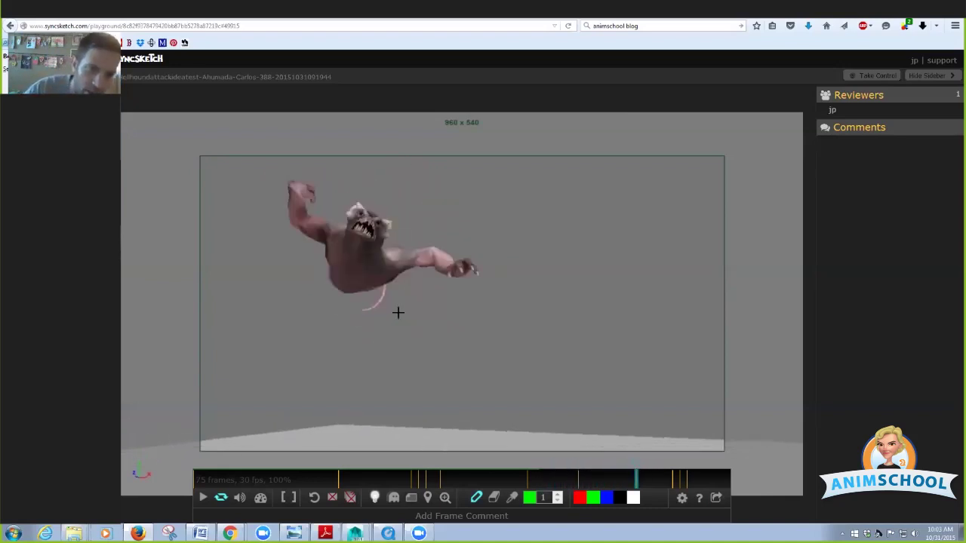
{"action": "key", "text": "Left"}
{"action": "key", "text": "Left"}
{"action": "key", "text": "Left"}
{"action": "key", "text": "Left"}
{"action": "key", "text": "Left"}
{"action": "key", "text": "Left"}
{"action": "key", "text": "Left"}
{"action": "key", "text": "Left"}
{"action": "key", "text": "Right"}
{"action": "key", "text": "Right"}
{"action": "key", "text": "Right"}
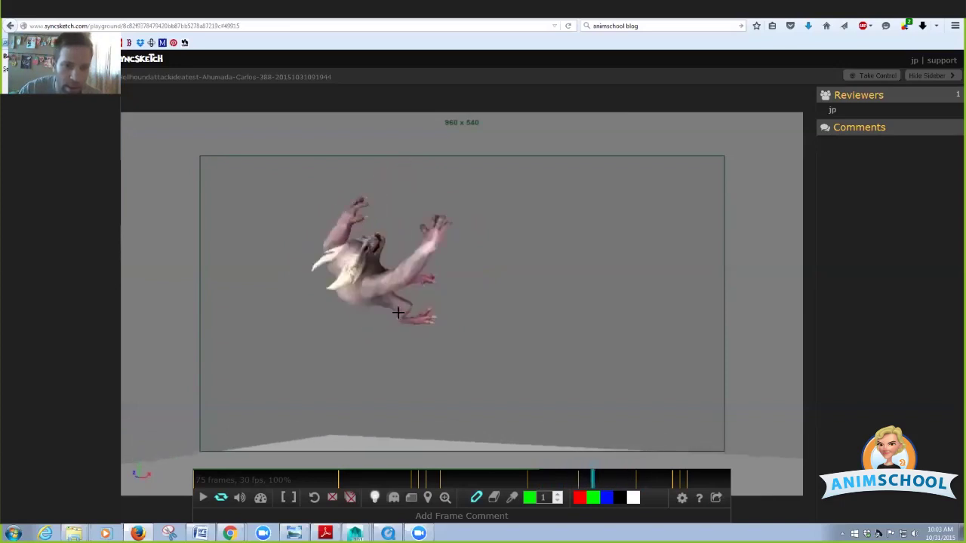
{"action": "key", "text": "Right"}
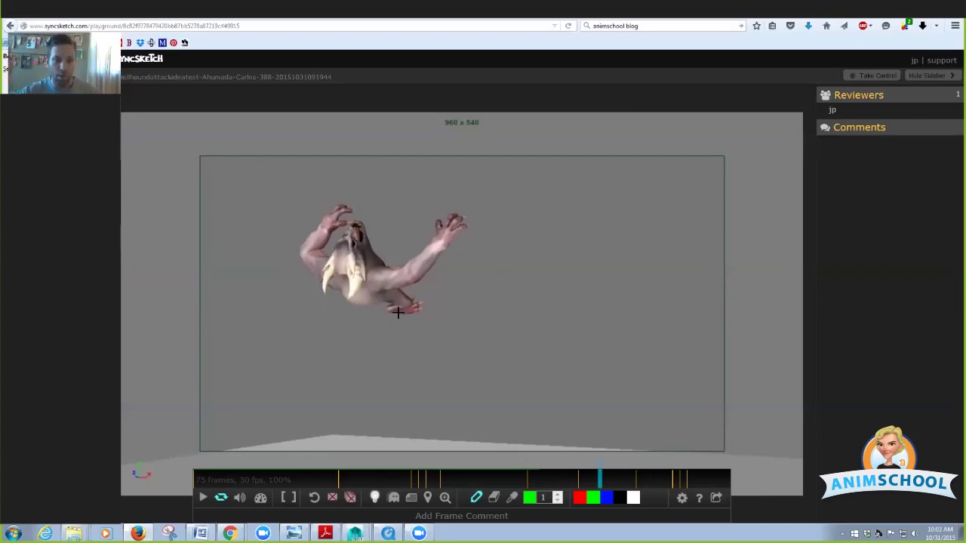
{"action": "key", "text": "Left"}
{"action": "key", "text": "Left"}
{"action": "key", "text": "Left"}
{"action": "key", "text": "Left"}
{"action": "key", "text": "Left"}
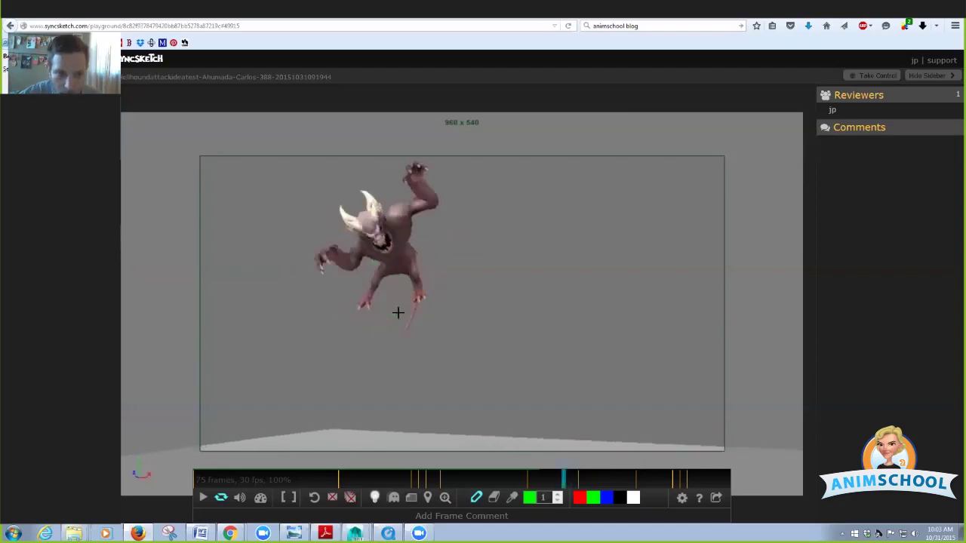
{"action": "key", "text": "Left"}
{"action": "key", "text": "Right"}
{"action": "key", "text": "Right"}
{"action": "key", "text": "Left"}
{"action": "key", "text": "Left"}
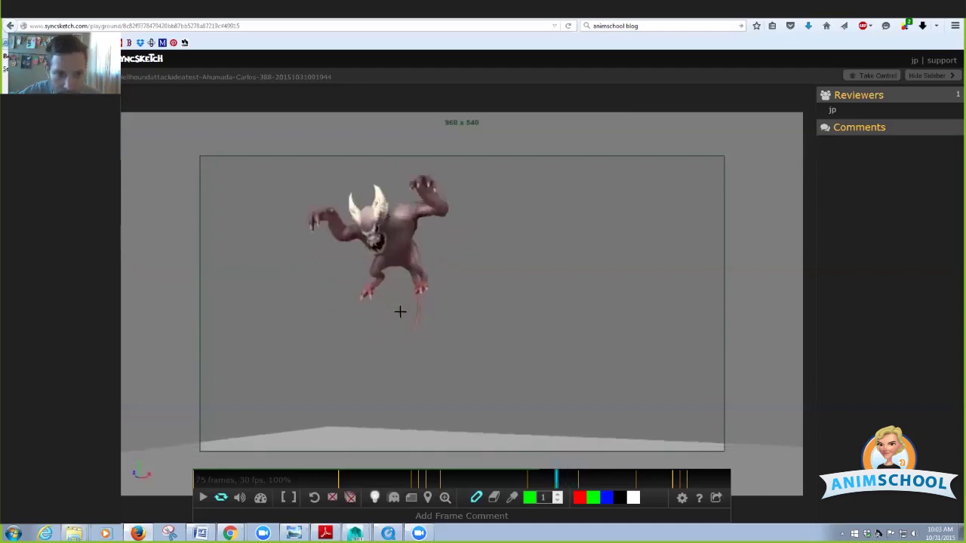
{"action": "key", "text": "Right"}
{"action": "key", "text": "Right"}
{"action": "key", "text": "Right"}
{"action": "key", "text": "Right"}
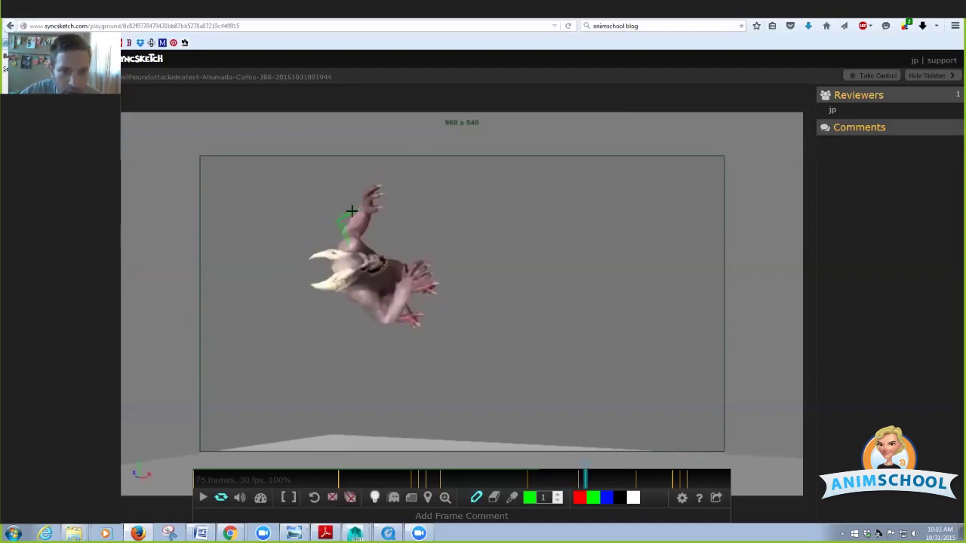
Extend the green arc up the arm, then loop a green arc around the raised hand on the next frame
{"action": "left_click_drag", "start_coordinate": [351, 212], "coordinate": [397, 181]}
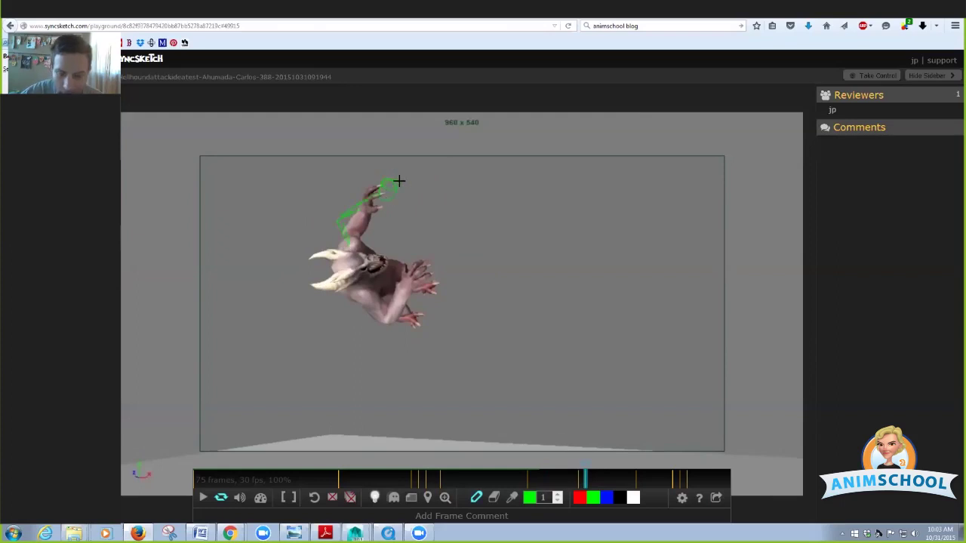
{"action": "key", "text": "Right"}
{"action": "left_click_drag", "start_coordinate": [316, 257], "coordinate": [330, 267]}
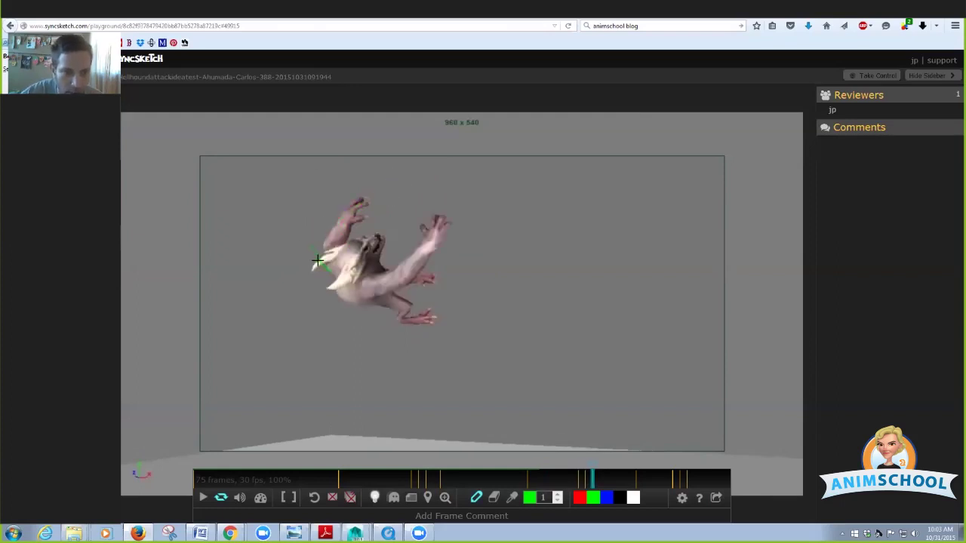
{"action": "left_click_drag", "start_coordinate": [334, 208], "coordinate": [338, 202]}
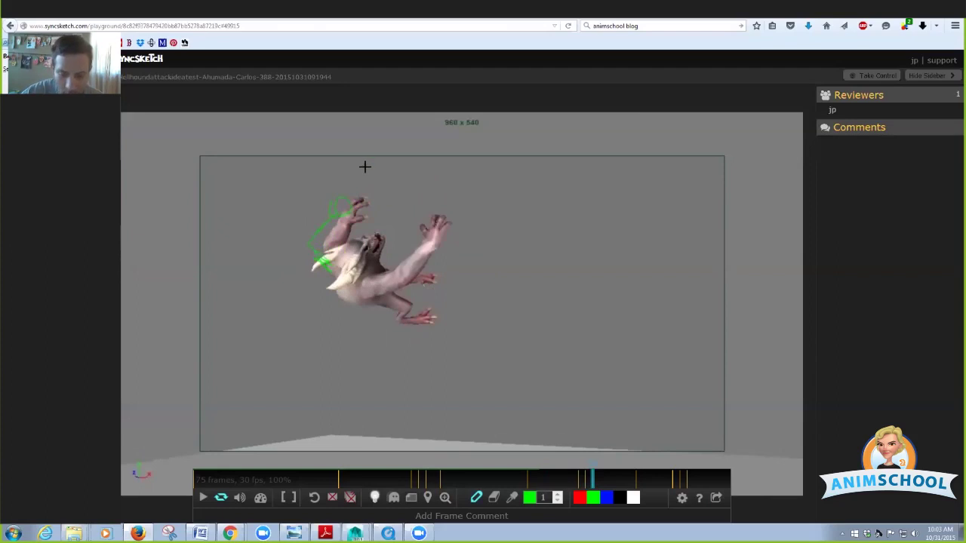
{"action": "key", "text": "Right"}
{"action": "key", "text": "Left"}
{"action": "key", "text": "Right"}
{"action": "key", "text": "Left"}
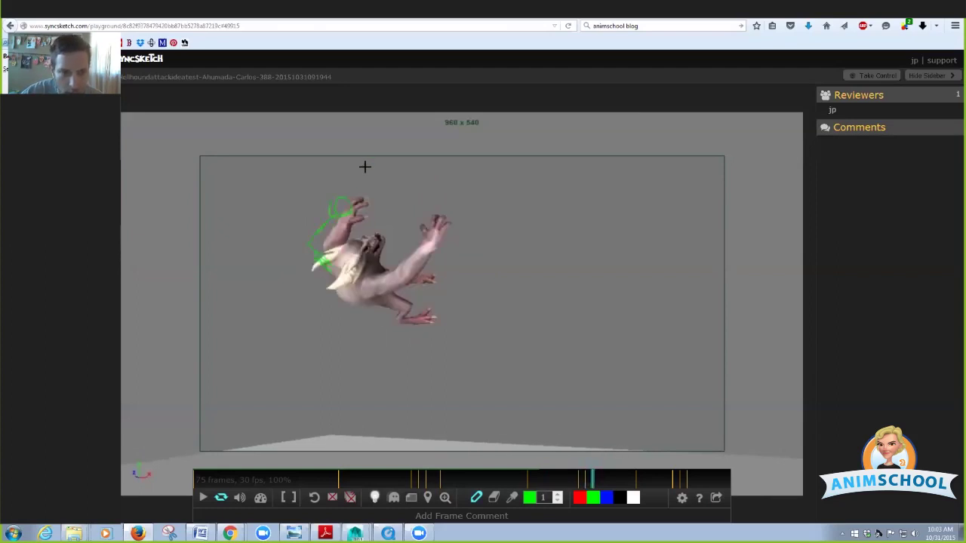
On the following frame, draw a green stroke from the shoulder up the arm and compare neighbouring frames
{"action": "key", "text": "Right"}
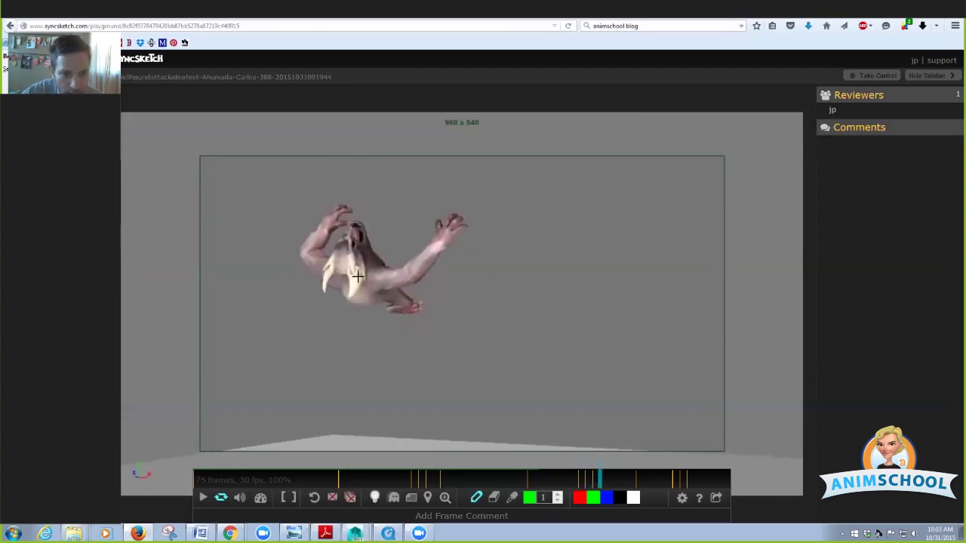
{"action": "left_click_drag", "start_coordinate": [332, 270], "coordinate": [294, 290]}
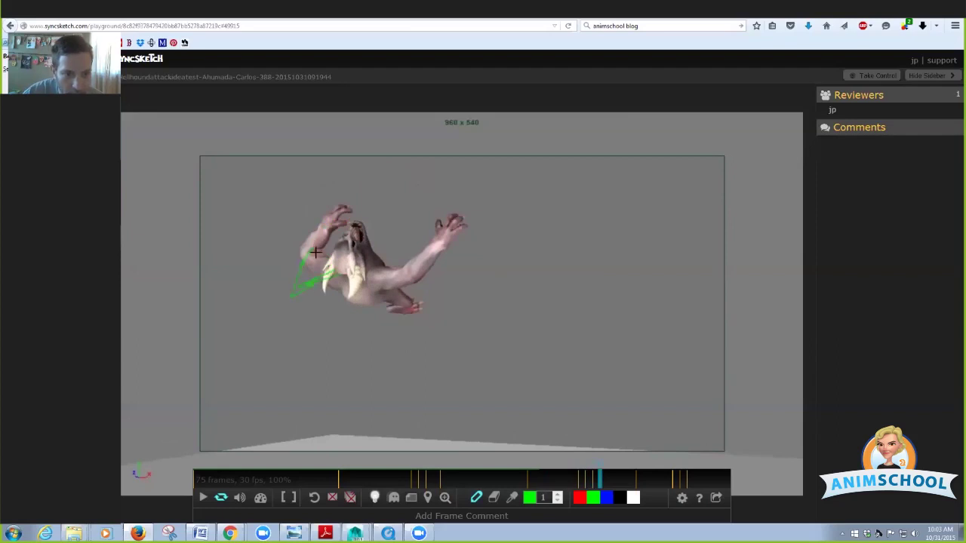
{"action": "left_click_drag", "start_coordinate": [315, 252], "coordinate": [336, 226]}
{"action": "key", "text": "Left"}
{"action": "key", "text": "Left"}
{"action": "key", "text": "Right"}
{"action": "key", "text": "Right"}
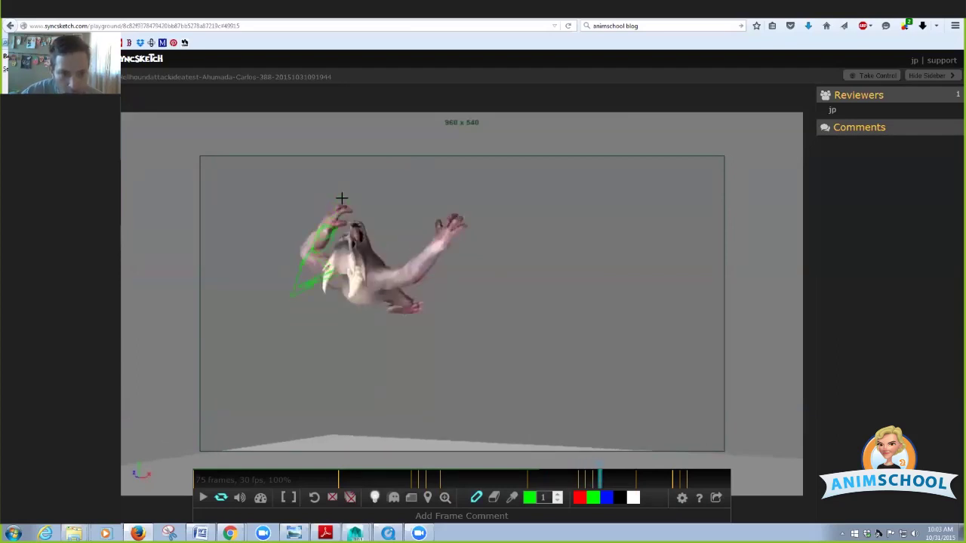
{"action": "key", "text": "Left"}
{"action": "key", "text": "Left"}
{"action": "key", "text": "Right"}
{"action": "key", "text": "Right"}
{"action": "key", "text": "Right"}
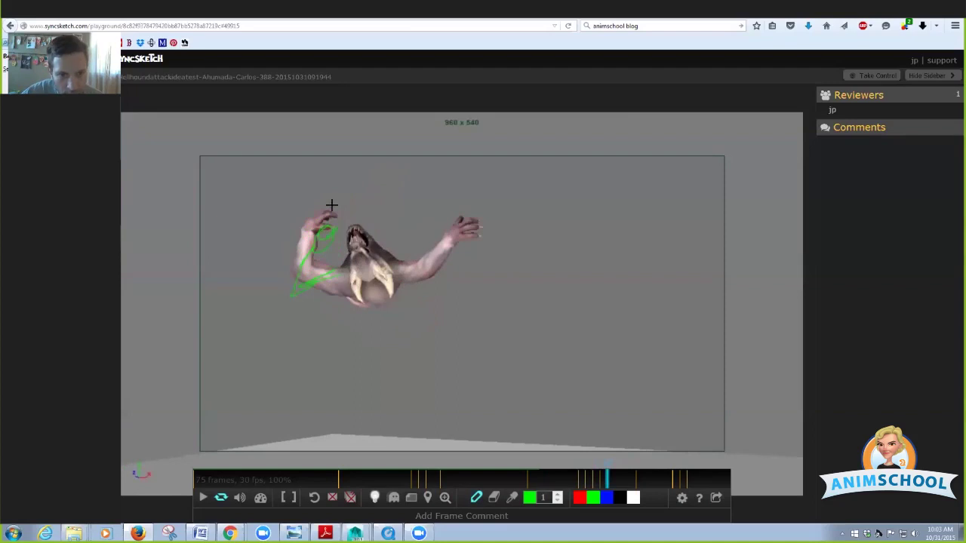
{"action": "key", "text": "Left"}
Draw a green path down from the arm and check it against the adjacent frames
{"action": "mouse_move", "coordinate": [349, 280]}
{"action": "left_mouse_down"}
{"action": "mouse_move", "coordinate": [321, 311]}
{"action": "mouse_move", "coordinate": [302, 281]}
{"action": "left_mouse_up"}
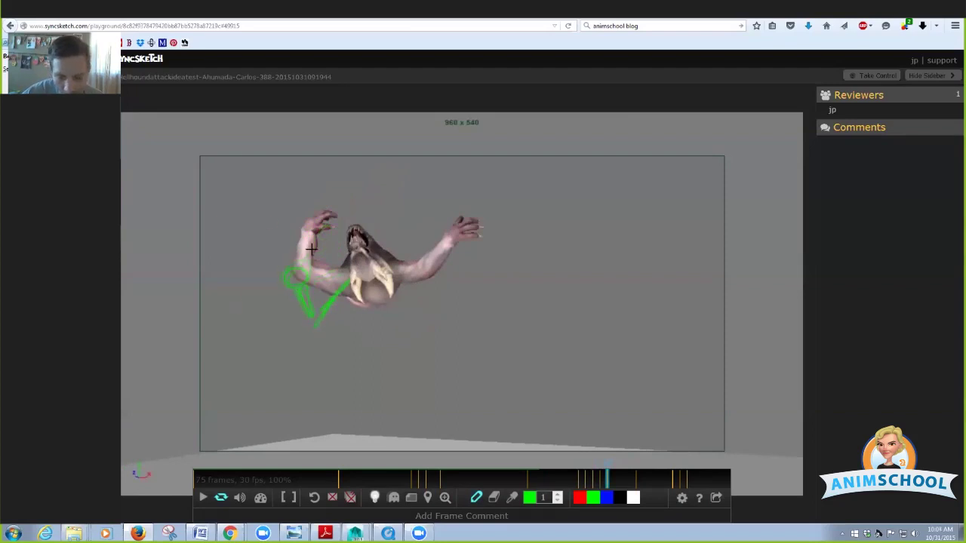
{"action": "key", "text": "Right"}
{"action": "key", "text": "Left"}
{"action": "key", "text": "Right"}
{"action": "key", "text": "Left"}
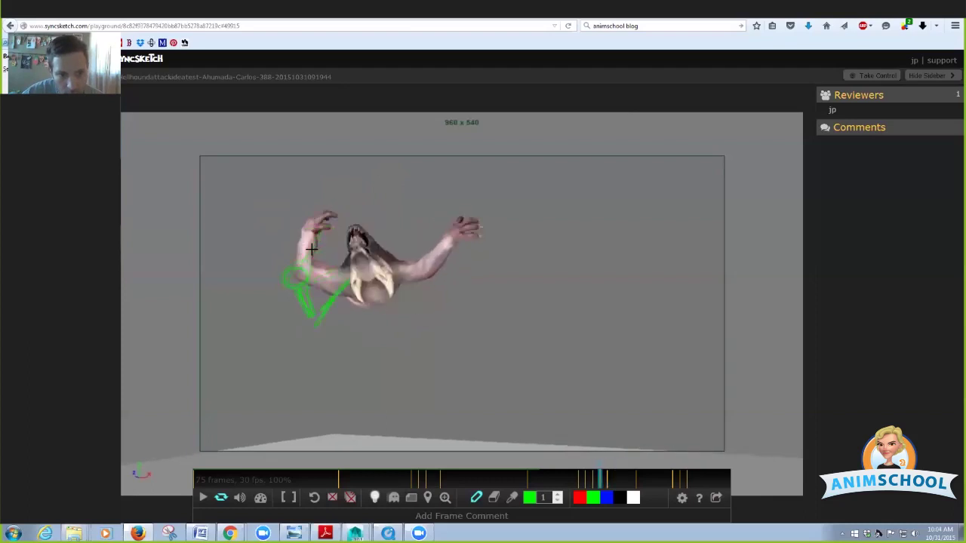
{"action": "key", "text": "Right"}
{"action": "key", "text": "Right"}
{"action": "key", "text": "Right"}
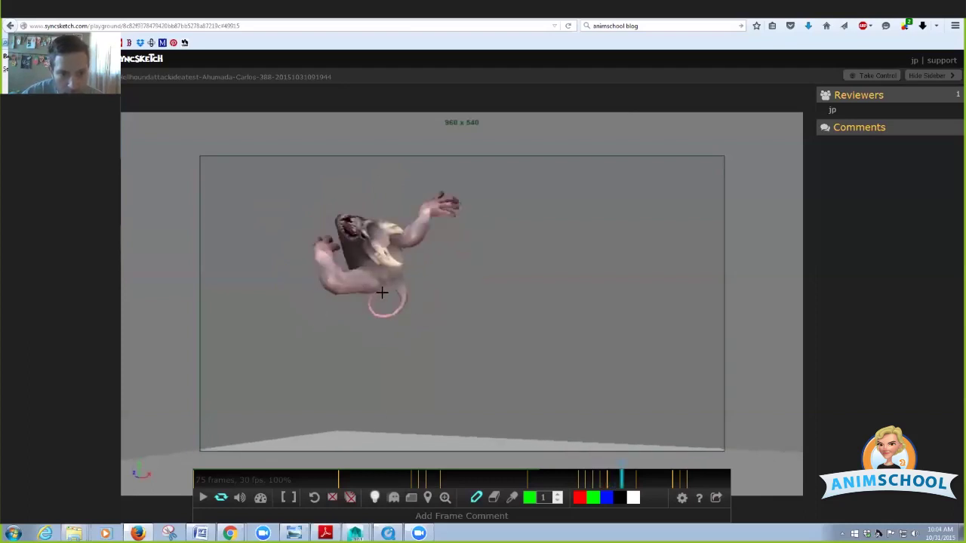
Draw a short vertical green stroke on the creature and compare it with earlier frames
{"action": "mouse_move", "coordinate": [368, 274]}
{"action": "left_mouse_down"}
{"action": "mouse_move", "coordinate": [385, 301]}
{"action": "mouse_move", "coordinate": [368, 350]}
{"action": "left_mouse_up"}
{"action": "key", "text": "Left"}
{"action": "key", "text": "Left"}
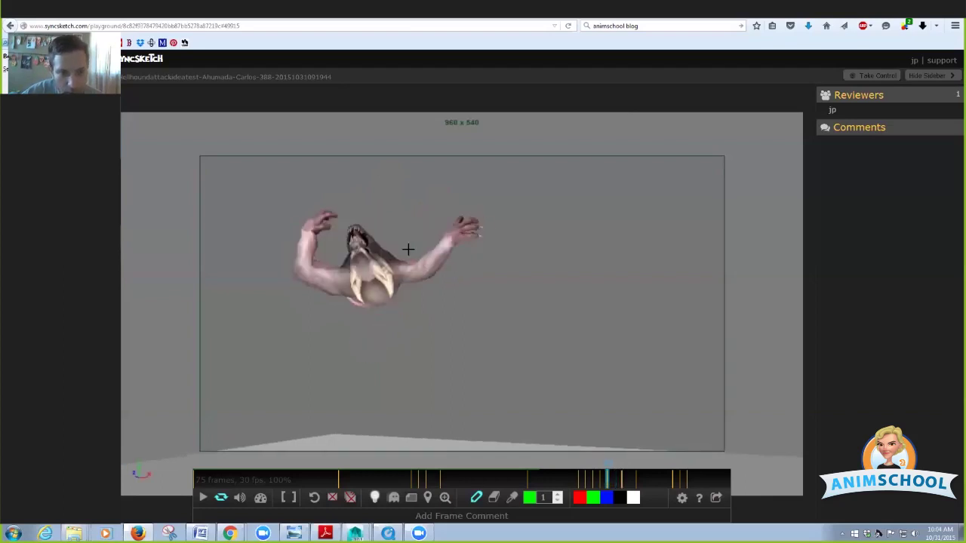
{"action": "key", "text": "Left"}
{"action": "key", "text": "Left"}
{"action": "key", "text": "Right"}
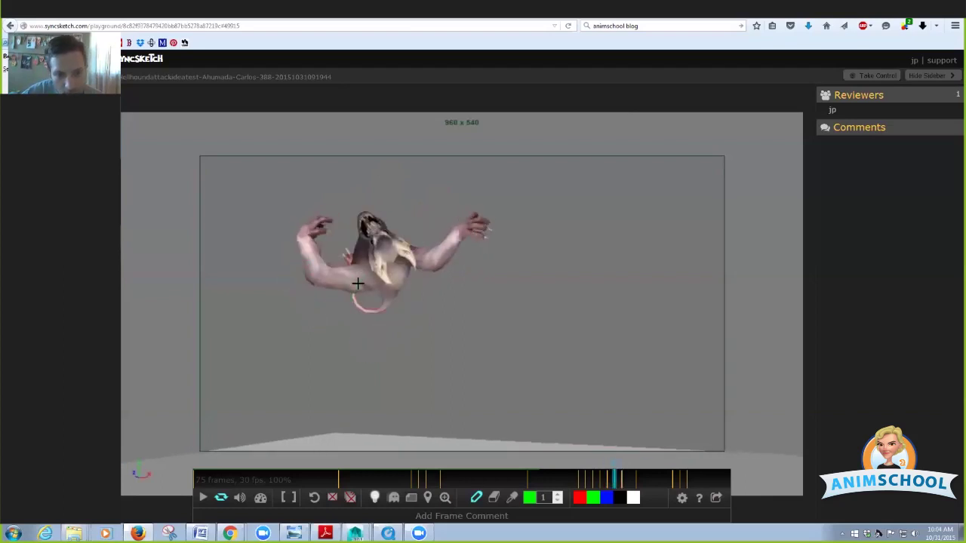
Add a downward green stroke and a short horizontal green stroke on later frames, then play the clip
{"action": "mouse_move", "coordinate": [357, 280]}
{"action": "left_mouse_down"}
{"action": "mouse_move", "coordinate": [347, 310]}
{"action": "mouse_move", "coordinate": [316, 322]}
{"action": "left_mouse_up"}
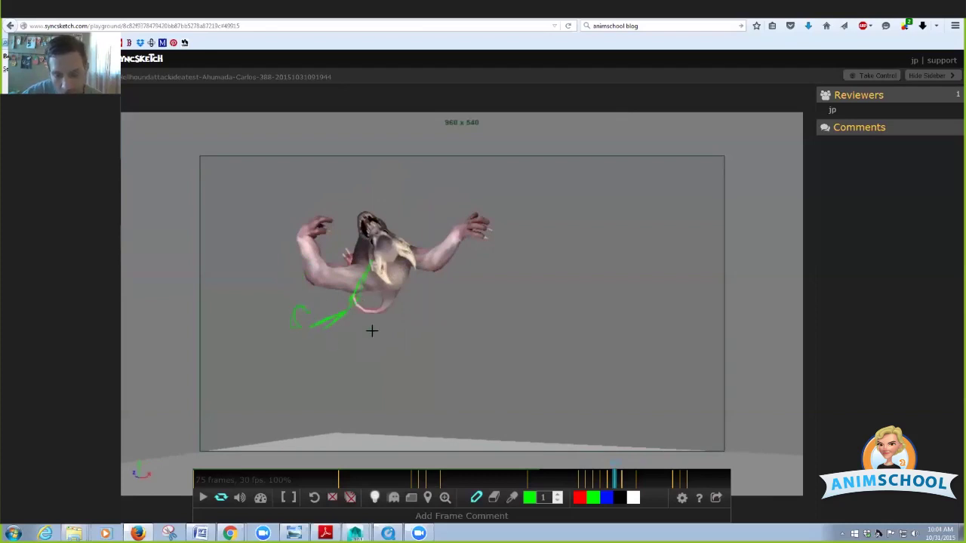
{"action": "key", "text": "Left"}
{"action": "key", "text": "Left"}
{"action": "key", "text": "Right"}
{"action": "key", "text": "Right"}
{"action": "key", "text": "Right"}
{"action": "key", "text": "Right"}
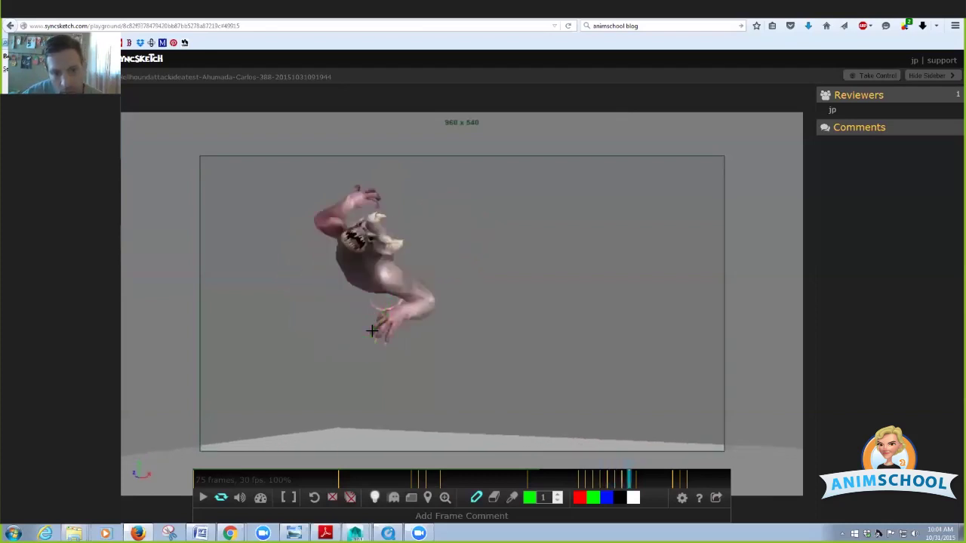
{"action": "mouse_move", "coordinate": [445, 279]}
{"action": "left_mouse_down"}
{"action": "mouse_move", "coordinate": [384, 280]}
{"action": "mouse_move", "coordinate": [486, 278]}
{"action": "left_mouse_up"}
{"action": "key", "text": "space"}
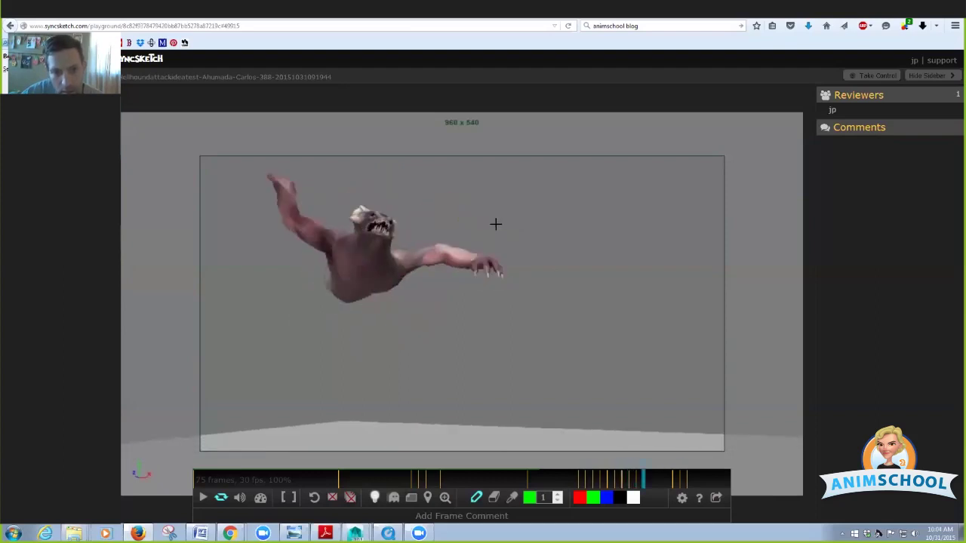
Extend the green stroke rightward, trace the raised arm in green and curl it around the hand
{"action": "left_click_drag", "start_coordinate": [451, 218], "coordinate": [489, 212]}
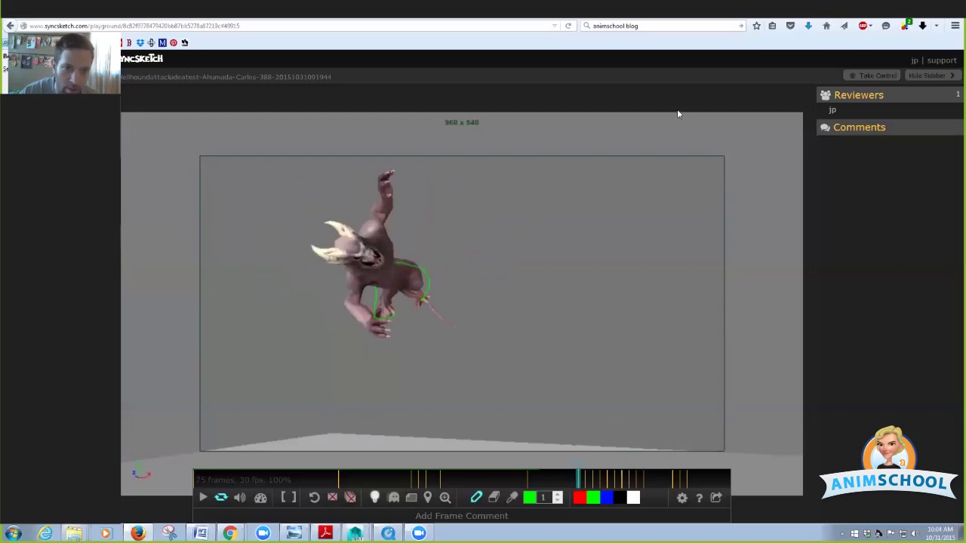
{"action": "left_click_drag", "start_coordinate": [363, 227], "coordinate": [380, 202]}
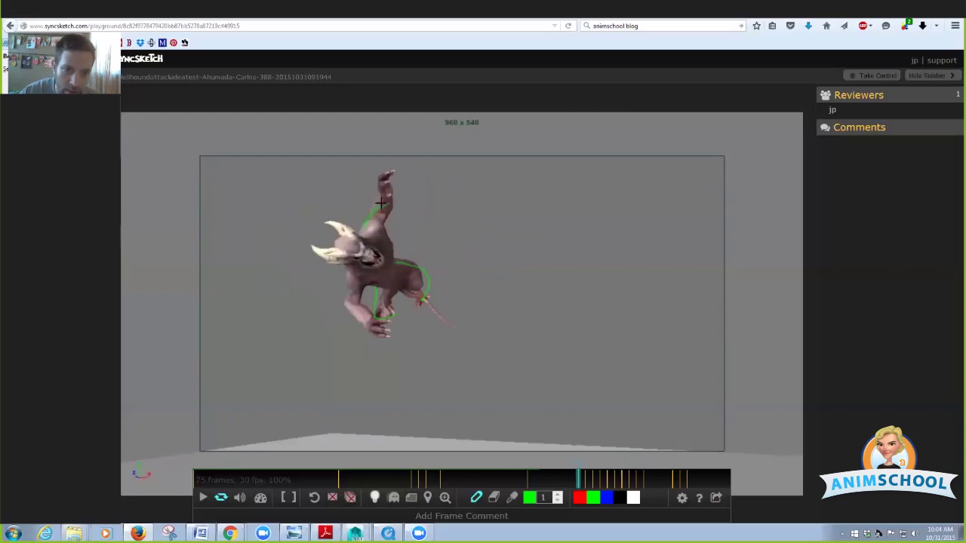
{"action": "left_click_drag", "start_coordinate": [431, 176], "coordinate": [429, 178]}
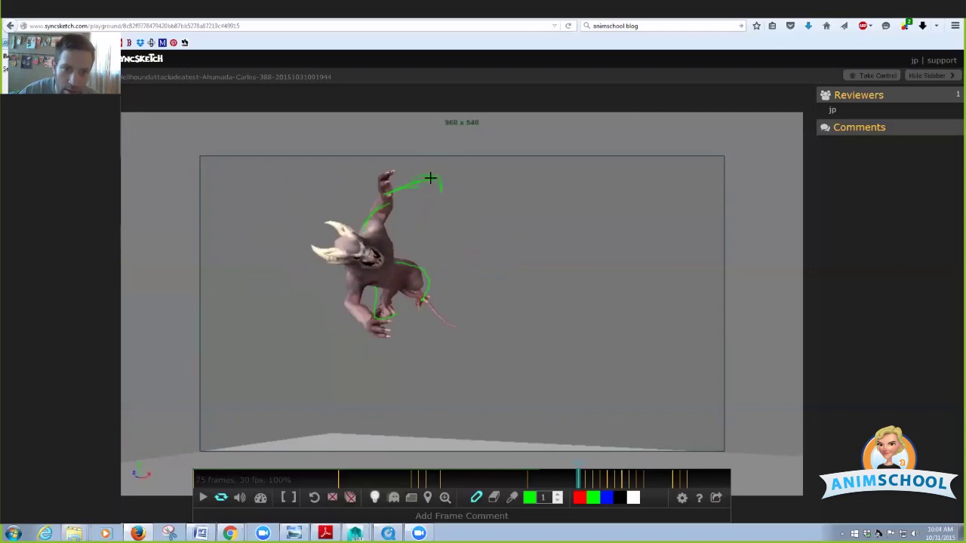
{"action": "key", "text": "Left"}
{"action": "key", "text": "Right"}
{"action": "key", "text": "Right"}
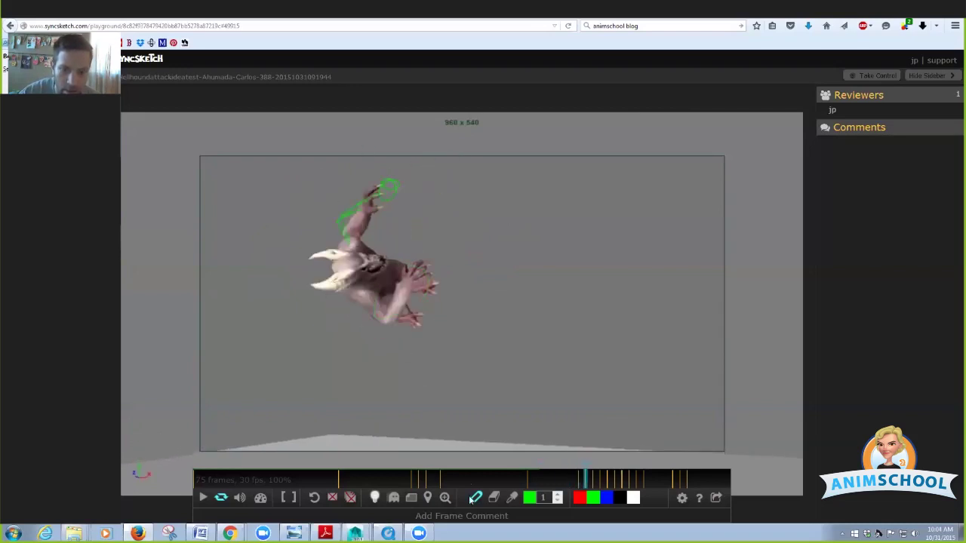
Switch to red and draw a large red arc swirling around the creature
{"action": "left_click", "coordinate": [578, 497]}
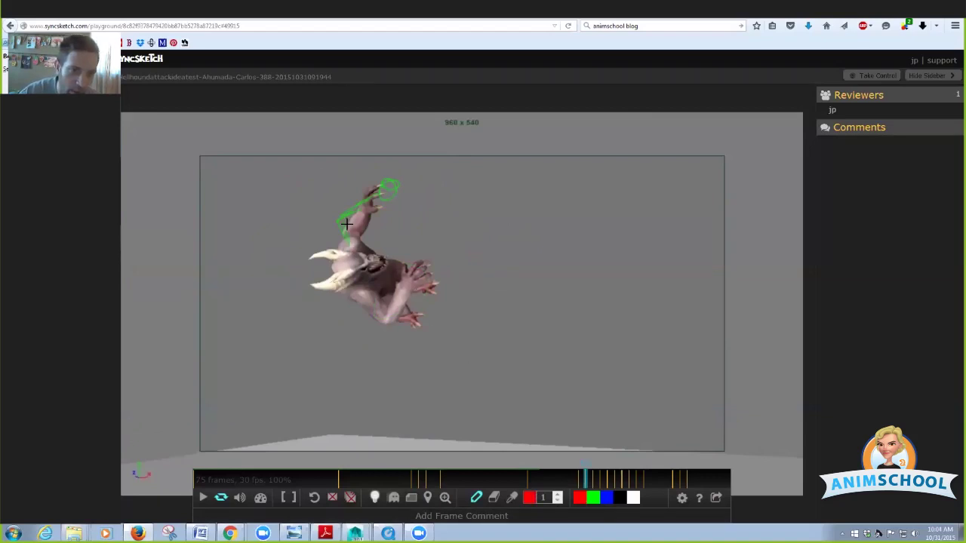
{"action": "mouse_move", "coordinate": [443, 199]}
{"action": "left_mouse_down"}
{"action": "mouse_move", "coordinate": [409, 184]}
{"action": "mouse_move", "coordinate": [319, 239]}
{"action": "mouse_move", "coordinate": [355, 352]}
{"action": "mouse_move", "coordinate": [444, 387]}
{"action": "mouse_move", "coordinate": [489, 289]}
{"action": "left_mouse_up"}
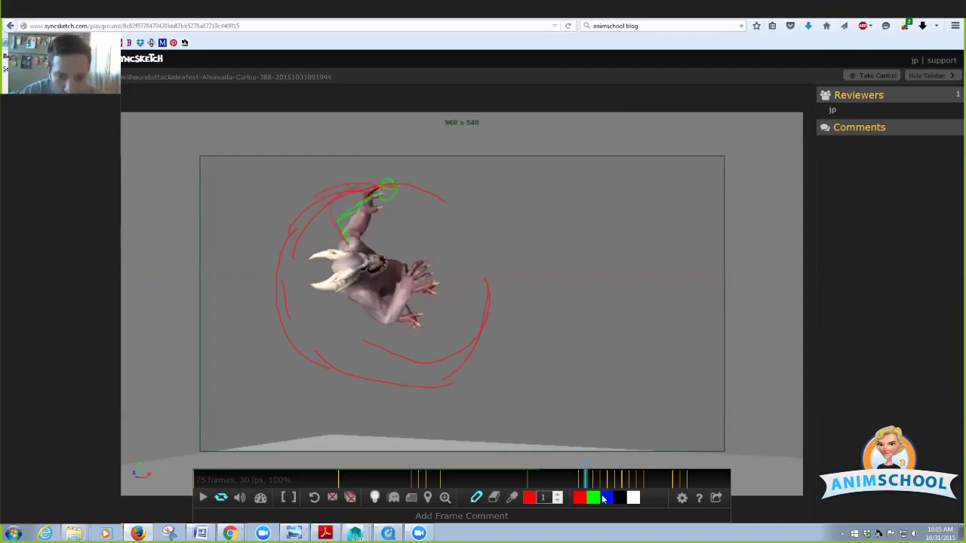
Switch to blue and circle the raised hand and several points along the red arc
{"action": "left_click", "coordinate": [604, 497]}
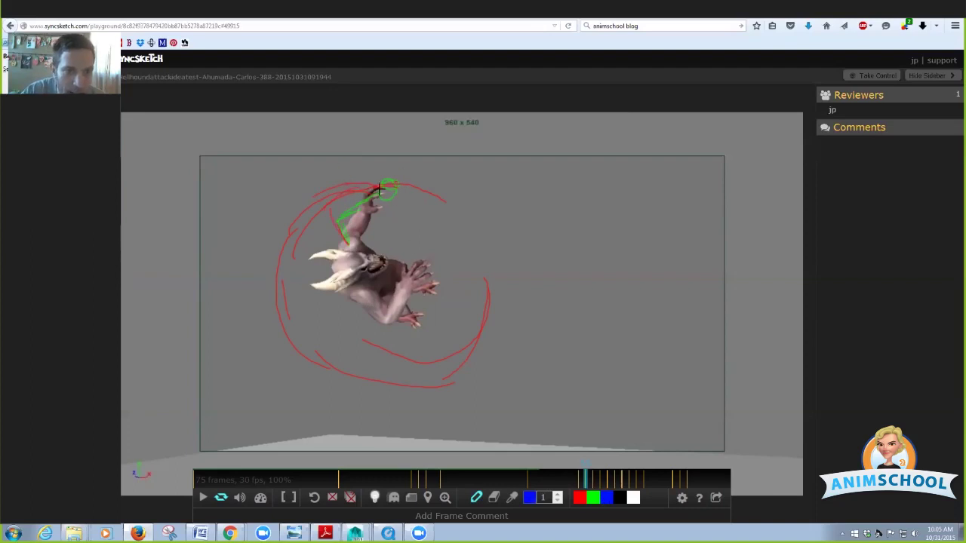
{"action": "left_click_drag", "start_coordinate": [355, 191], "coordinate": [359, 186]}
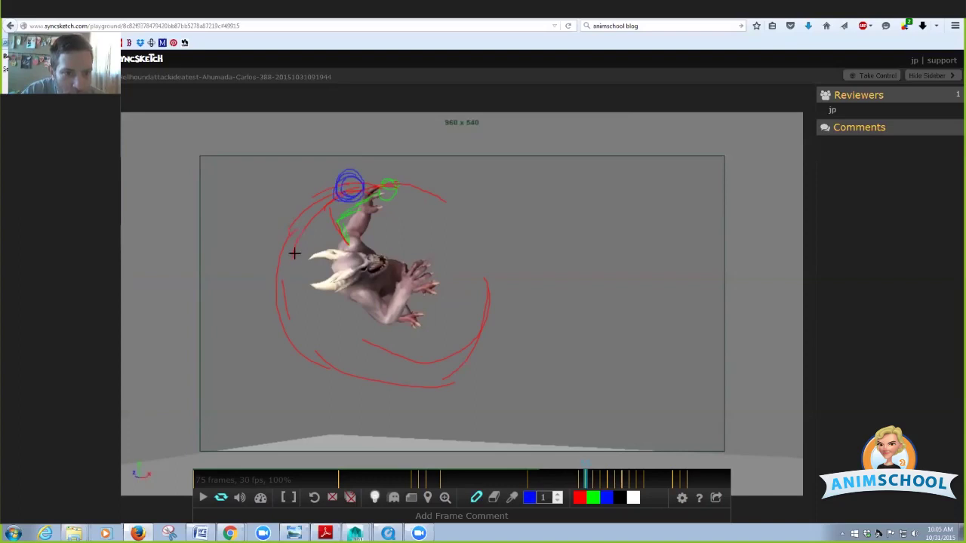
{"action": "left_click_drag", "start_coordinate": [295, 253], "coordinate": [298, 241]}
{"action": "left_click_drag", "start_coordinate": [280, 349], "coordinate": [305, 346]}
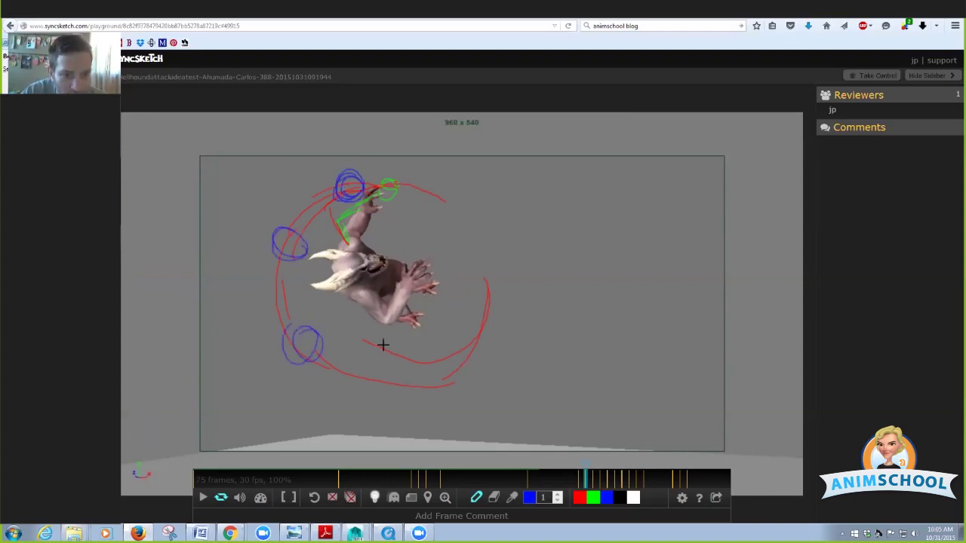
{"action": "left_click_drag", "start_coordinate": [406, 359], "coordinate": [398, 388]}
{"action": "left_click_drag", "start_coordinate": [483, 293], "coordinate": [483, 294]}
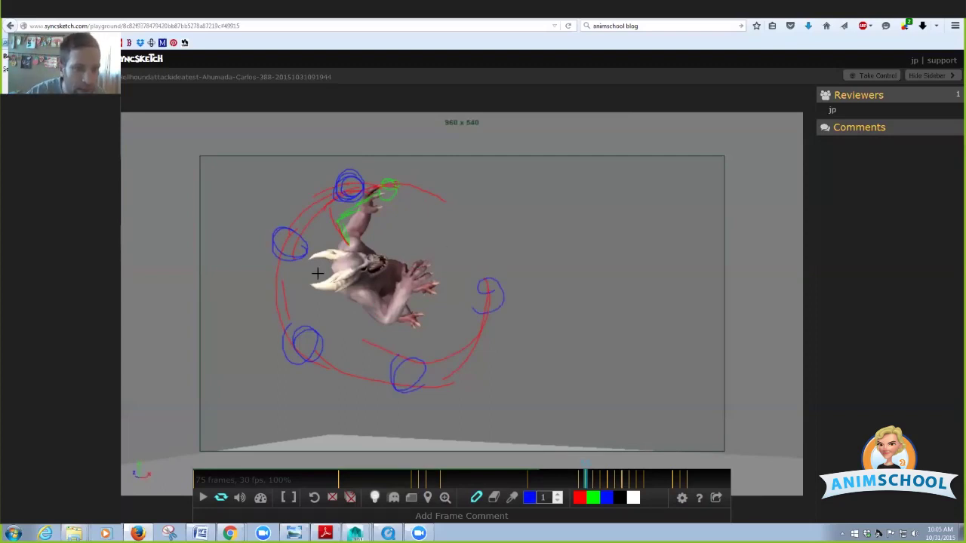
Draw blue hatching over the creature's skull and a blue diagonal line past the lower-left loop
{"action": "mouse_move", "coordinate": [287, 258]}
{"action": "left_mouse_down"}
{"action": "mouse_move", "coordinate": [332, 293]}
{"action": "mouse_move", "coordinate": [326, 285]}
{"action": "left_mouse_up"}
{"action": "left_click_drag", "start_coordinate": [338, 200], "coordinate": [336, 253]}
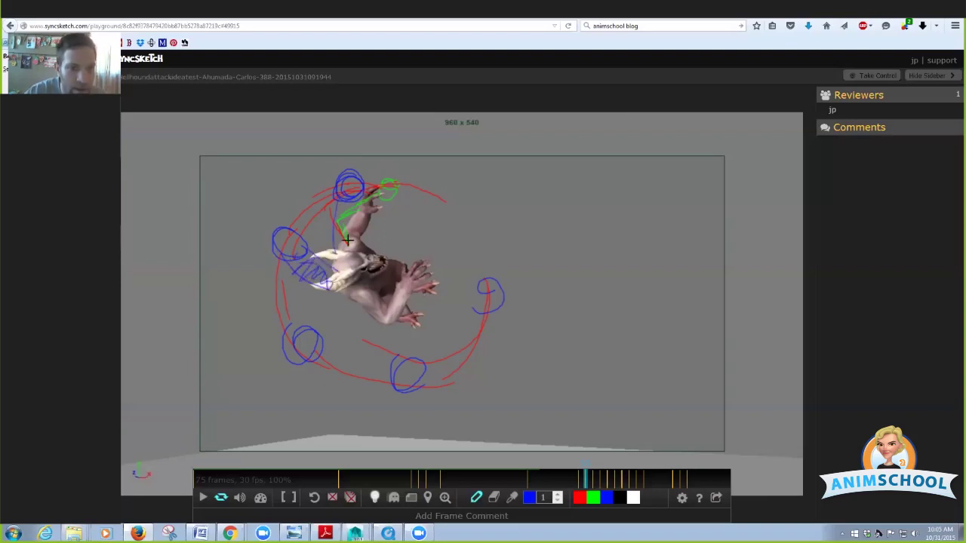
{"action": "mouse_move", "coordinate": [333, 299]}
{"action": "left_mouse_down"}
{"action": "mouse_move", "coordinate": [274, 332]}
{"action": "mouse_move", "coordinate": [338, 313]}
{"action": "left_mouse_up"}
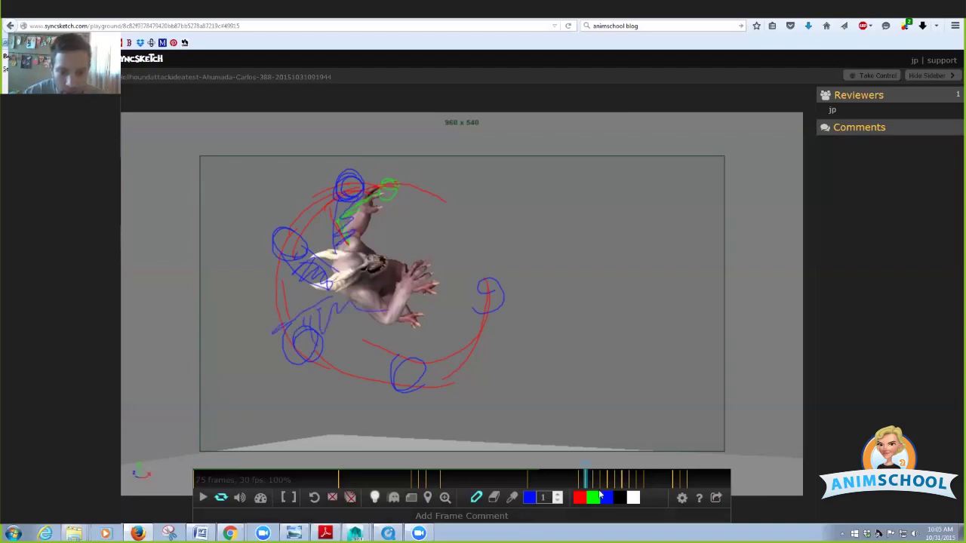
Switch back to green and draw an arc from the creature's hip toward its hand
{"action": "left_click", "coordinate": [595, 498]}
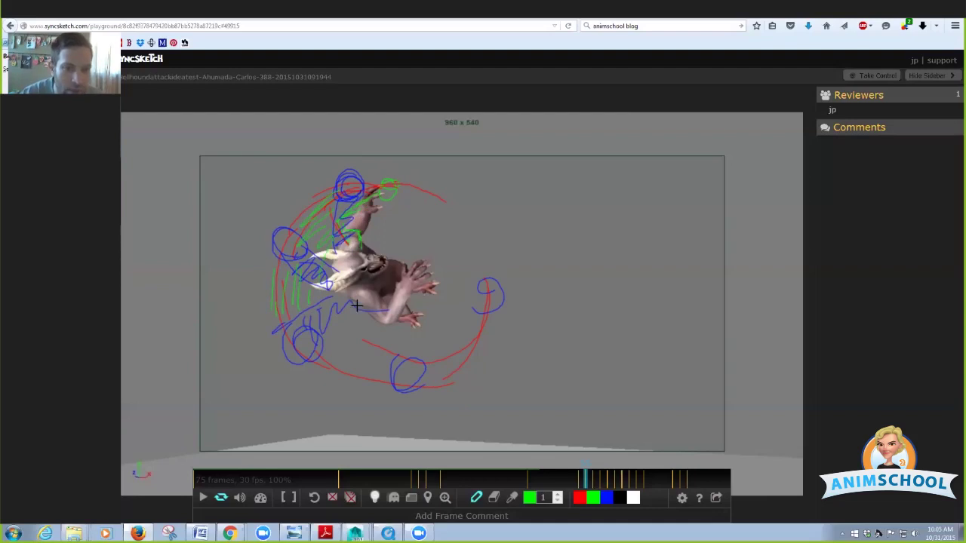
{"action": "left_click_drag", "start_coordinate": [364, 304], "coordinate": [422, 283]}
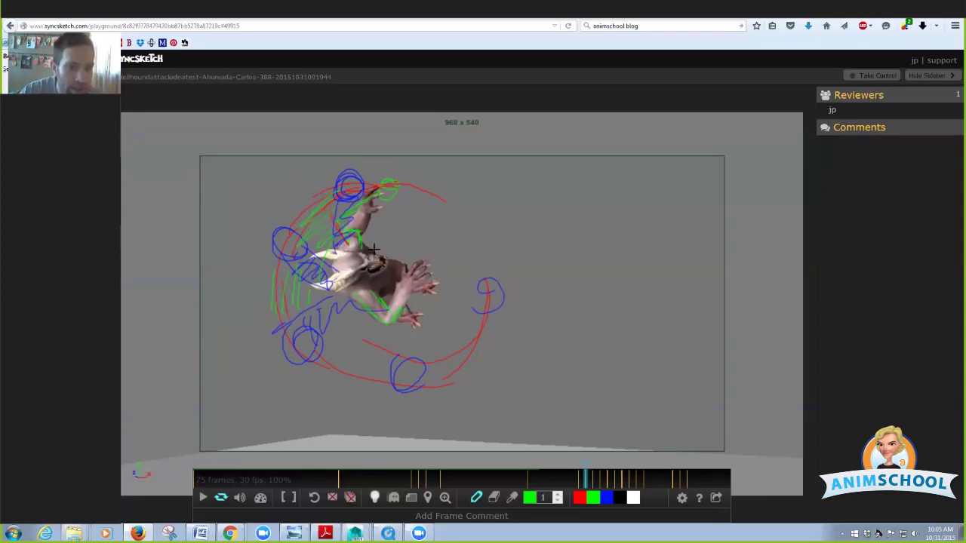
Switch to white and scribble dense white loops over the creature's head
{"action": "left_click", "coordinate": [629, 501]}
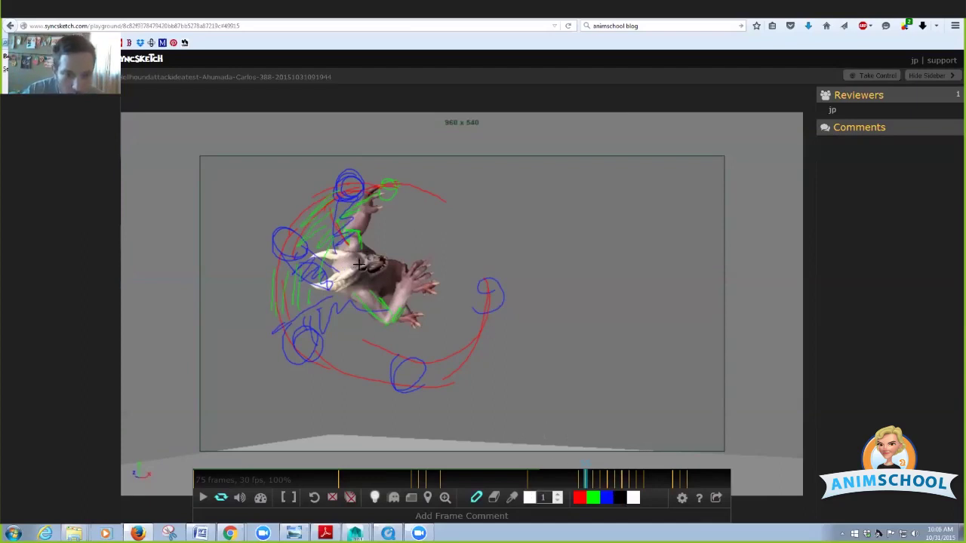
{"action": "mouse_move", "coordinate": [359, 264]}
{"action": "left_mouse_down"}
{"action": "mouse_move", "coordinate": [384, 285]}
{"action": "mouse_move", "coordinate": [362, 260]}
{"action": "left_mouse_up"}
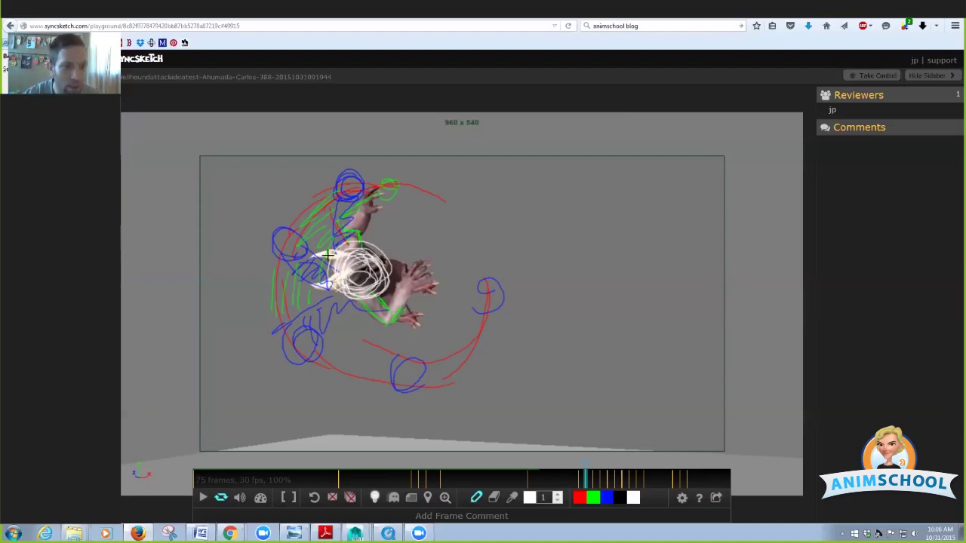
{"action": "mouse_move", "coordinate": [361, 256]}
{"action": "left_mouse_down"}
{"action": "mouse_move", "coordinate": [344, 261]}
{"action": "mouse_move", "coordinate": [356, 256]}
{"action": "left_mouse_up"}
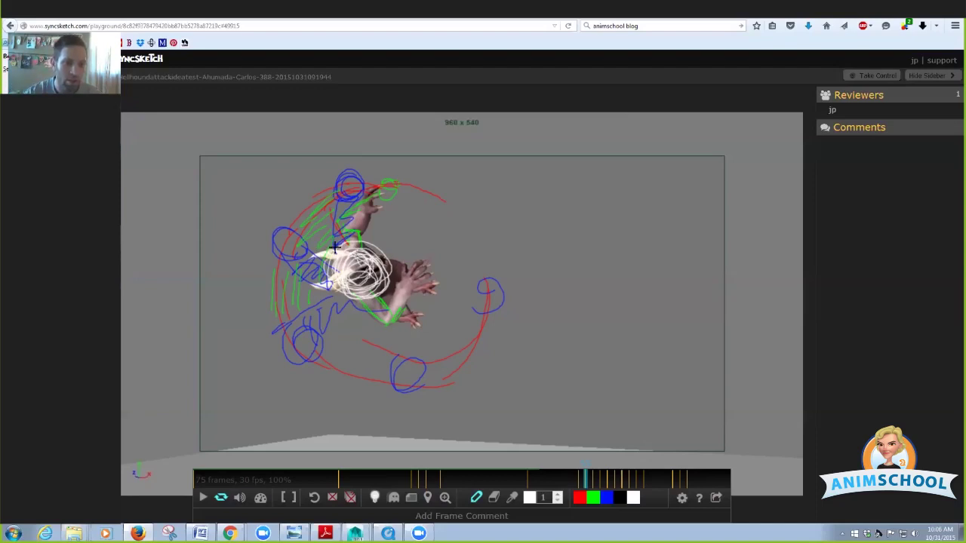
Draw a white line along the raised arm, then step forward and back through neighbouring frames
{"action": "left_click_drag", "start_coordinate": [335, 248], "coordinate": [344, 200]}
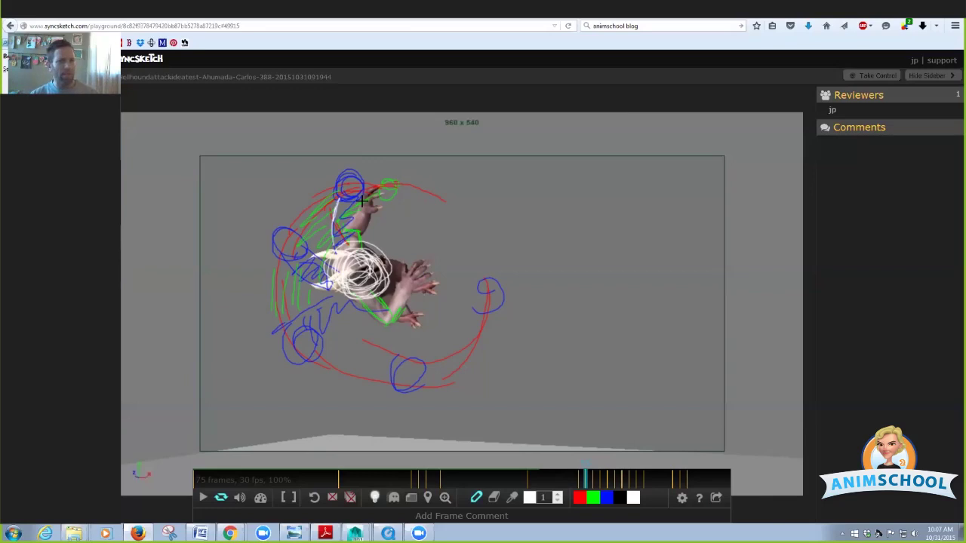
{"action": "key", "text": "Right"}
{"action": "key", "text": "Right"}
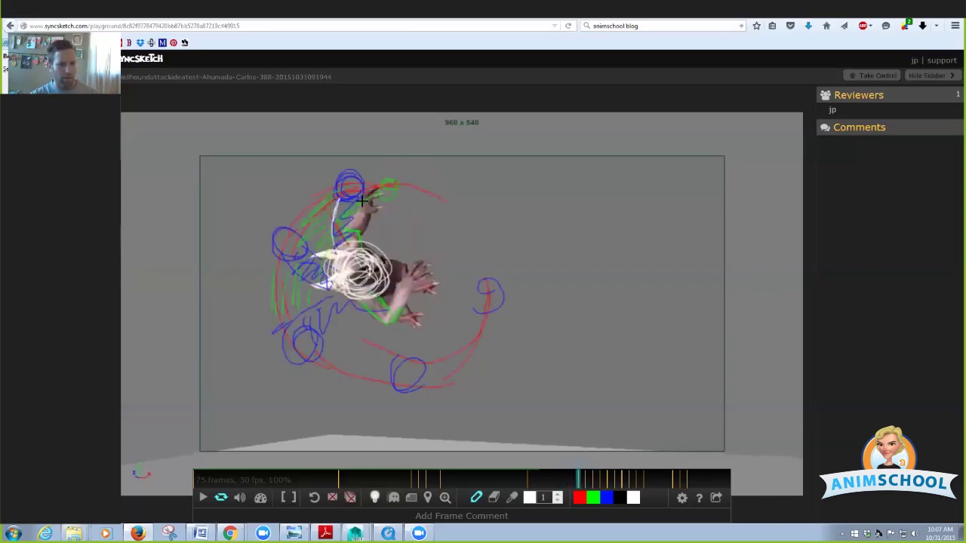
{"action": "key", "text": "Right"}
{"action": "key", "text": "Right"}
{"action": "key", "text": "Left"}
{"action": "key", "text": "Left"}
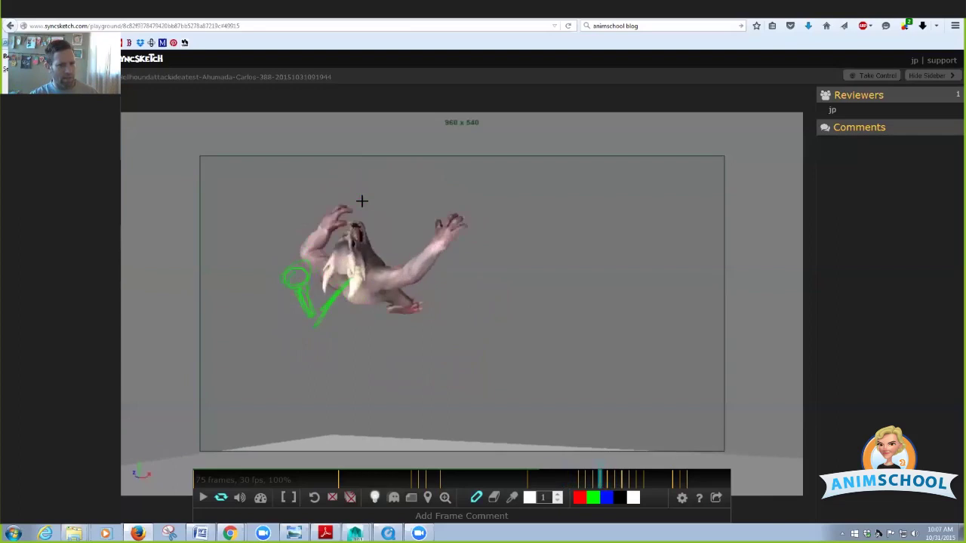
{"action": "key", "text": "Left"}
{"action": "key", "text": "Left"}
{"action": "key", "text": "Left"}
{"action": "key", "text": "Right"}
{"action": "key", "text": "Right"}
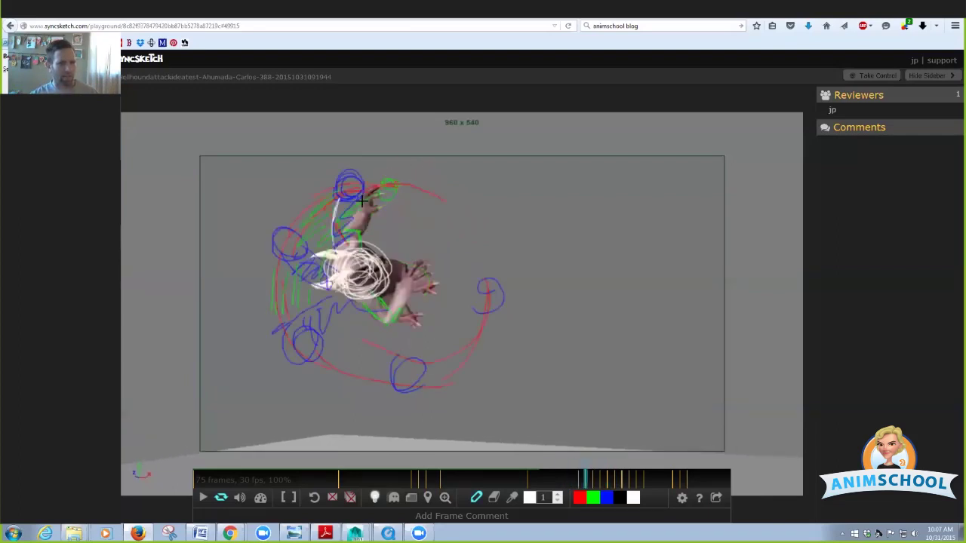